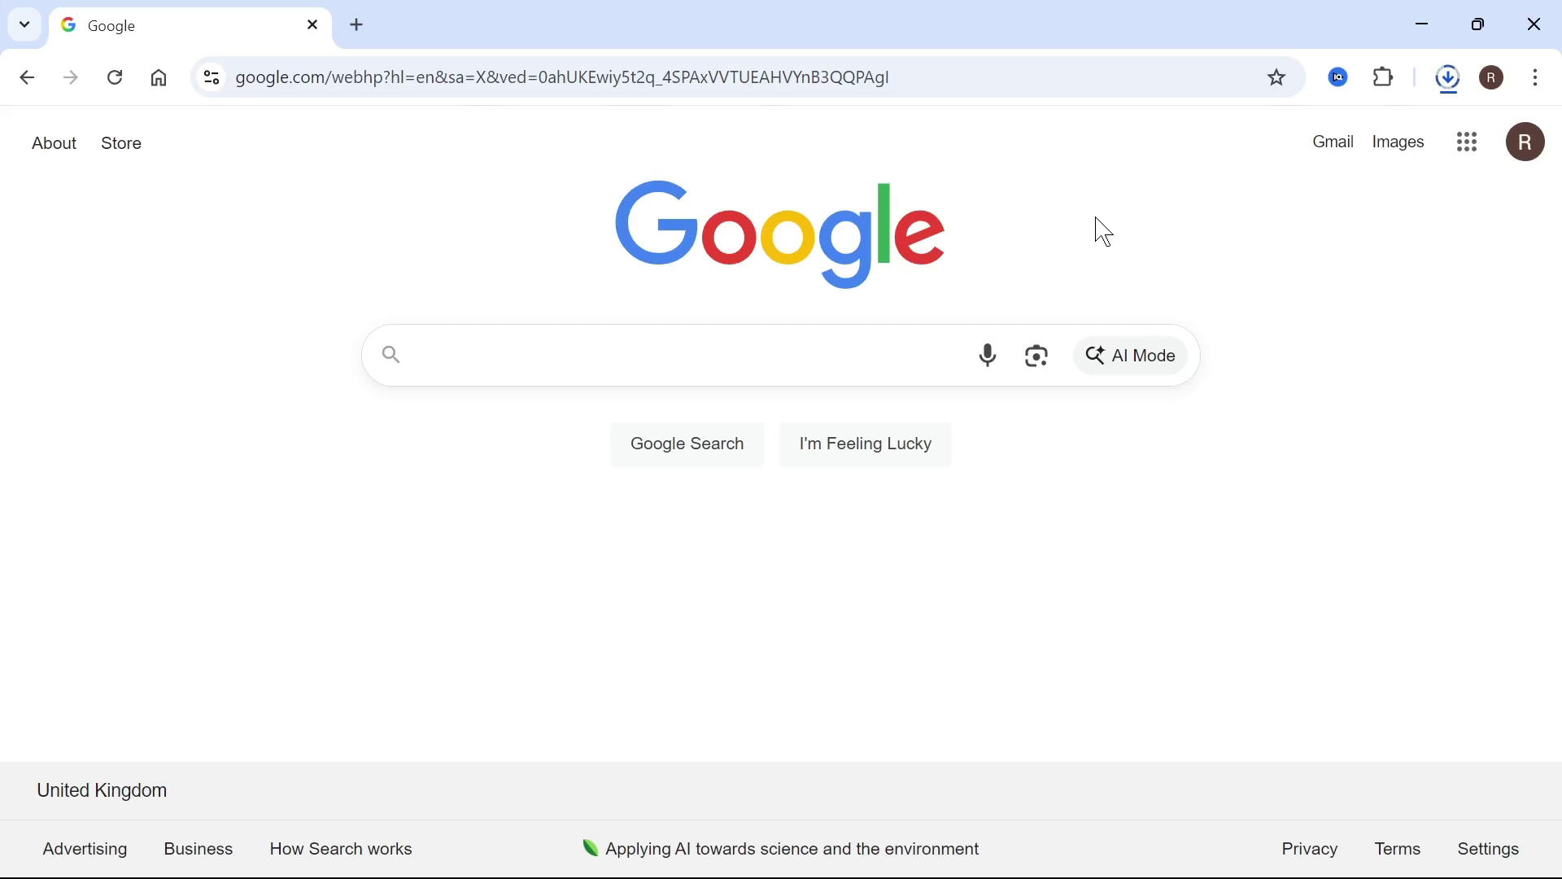
Go to icloud.com in Chrome and start a new Apple Account from Sign In
{"action": "left_click", "coordinate": [1070, 80]}
{"action": "type", "text": "icloud.com"}
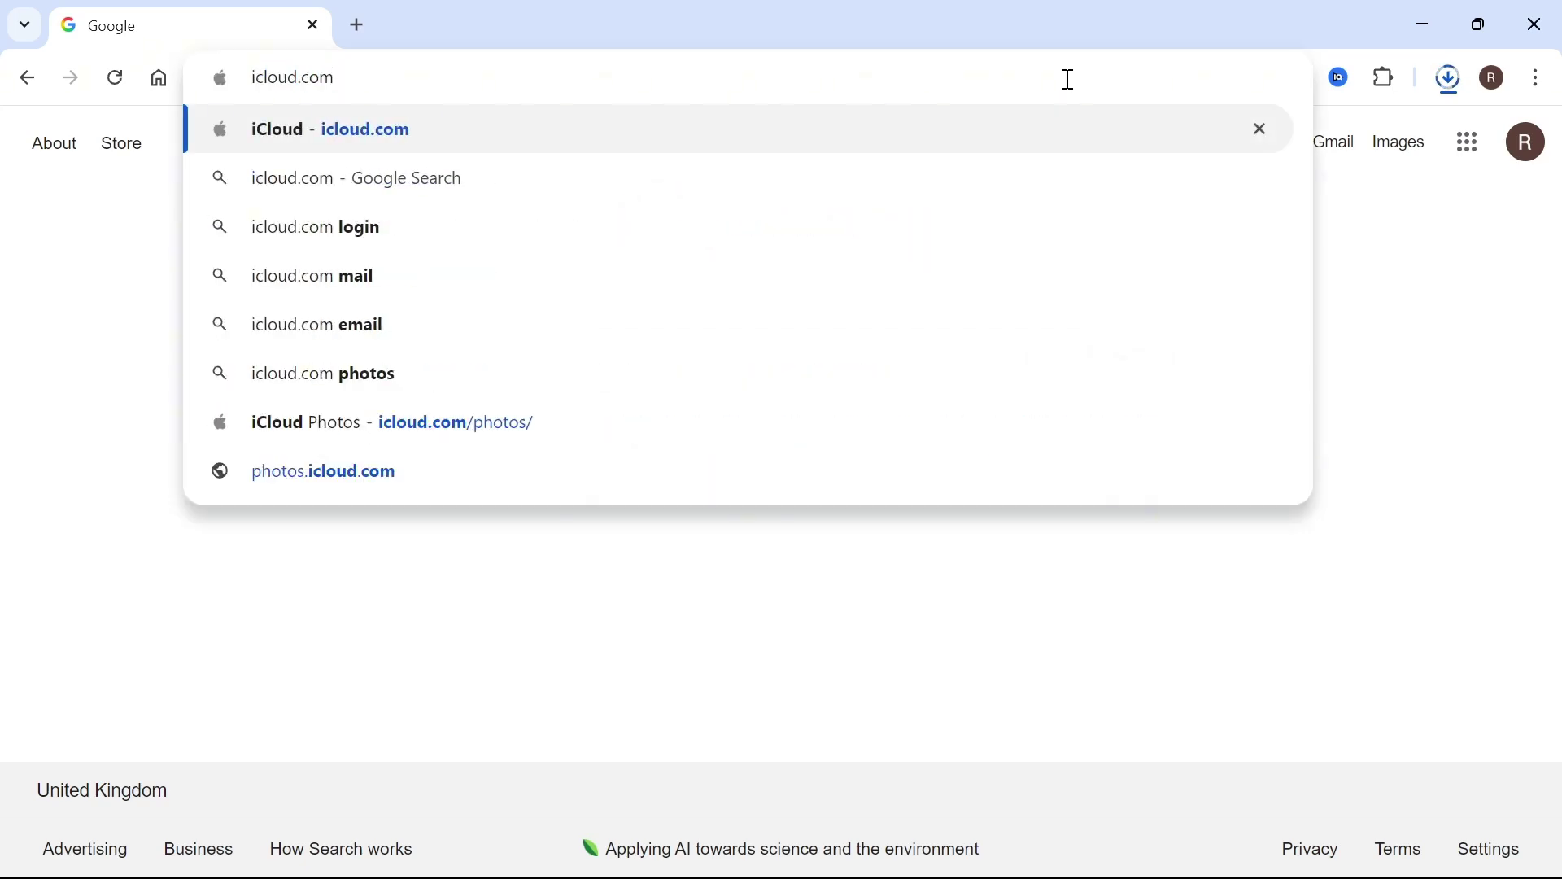
{"action": "key", "text": "Return"}
{"action": "scroll", "coordinate": [810, 321], "scroll_direction": "down", "scroll_amount": 2}
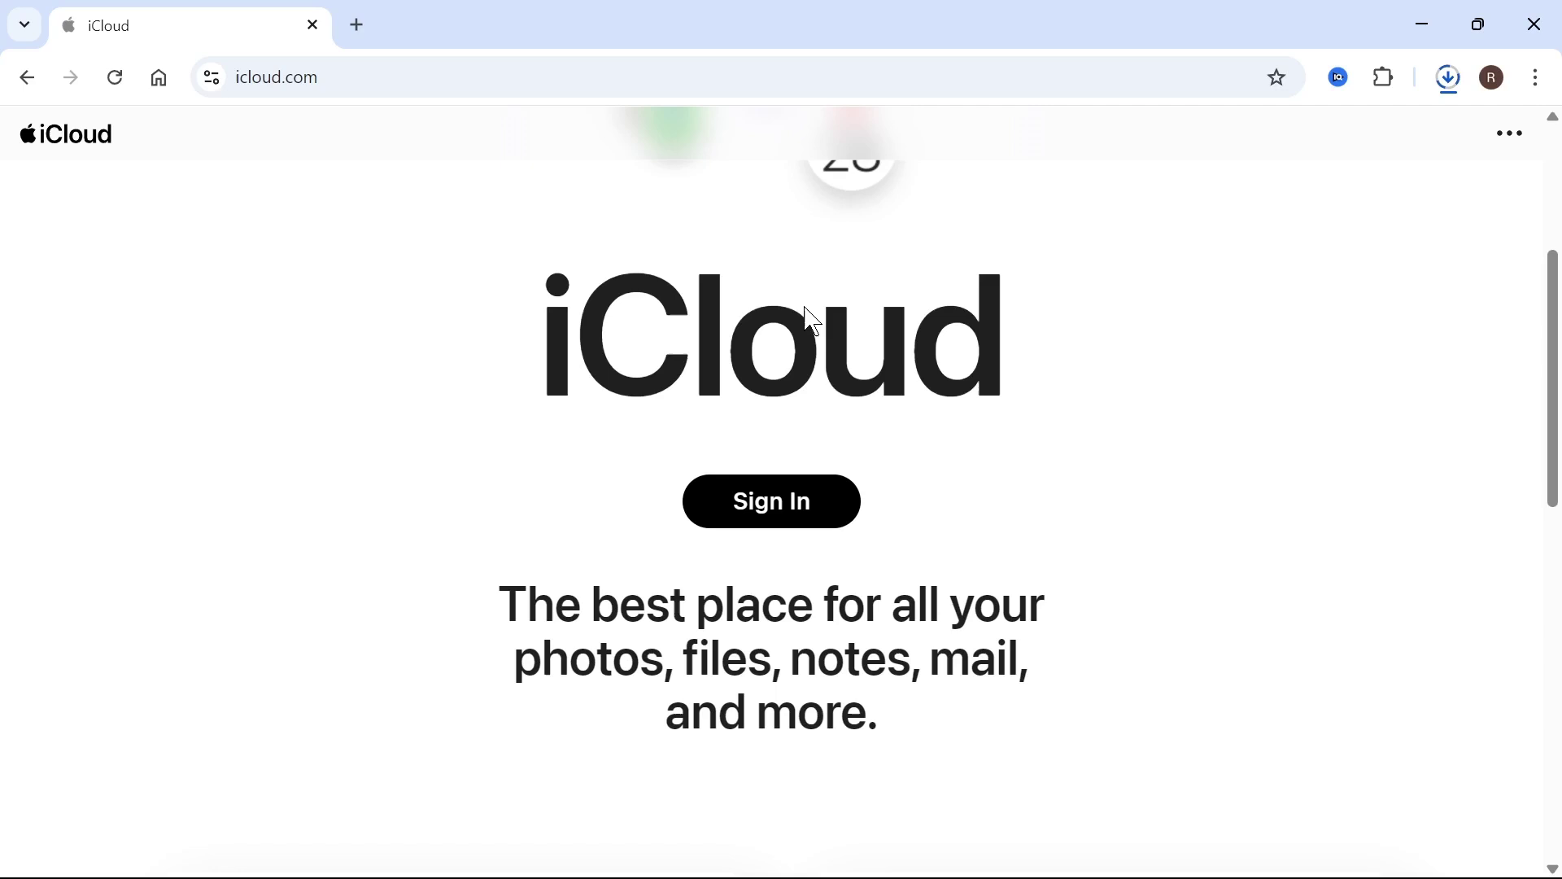
{"action": "left_click", "coordinate": [765, 503]}
{"action": "scroll", "coordinate": [500, 355], "scroll_direction": "down", "scroll_amount": 2}
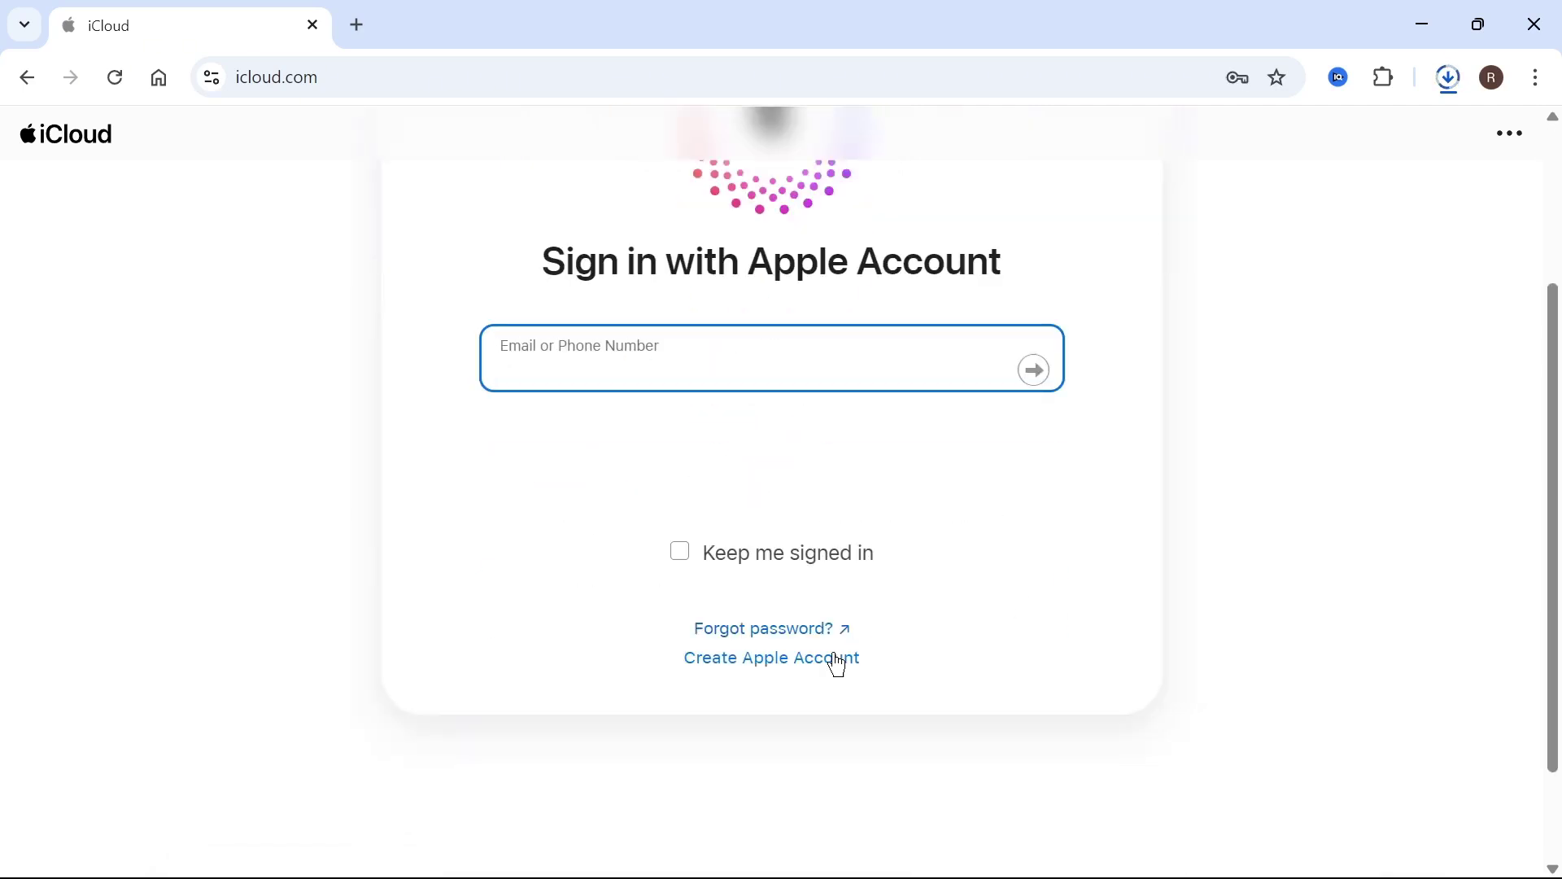
{"action": "left_click", "coordinate": [770, 659]}
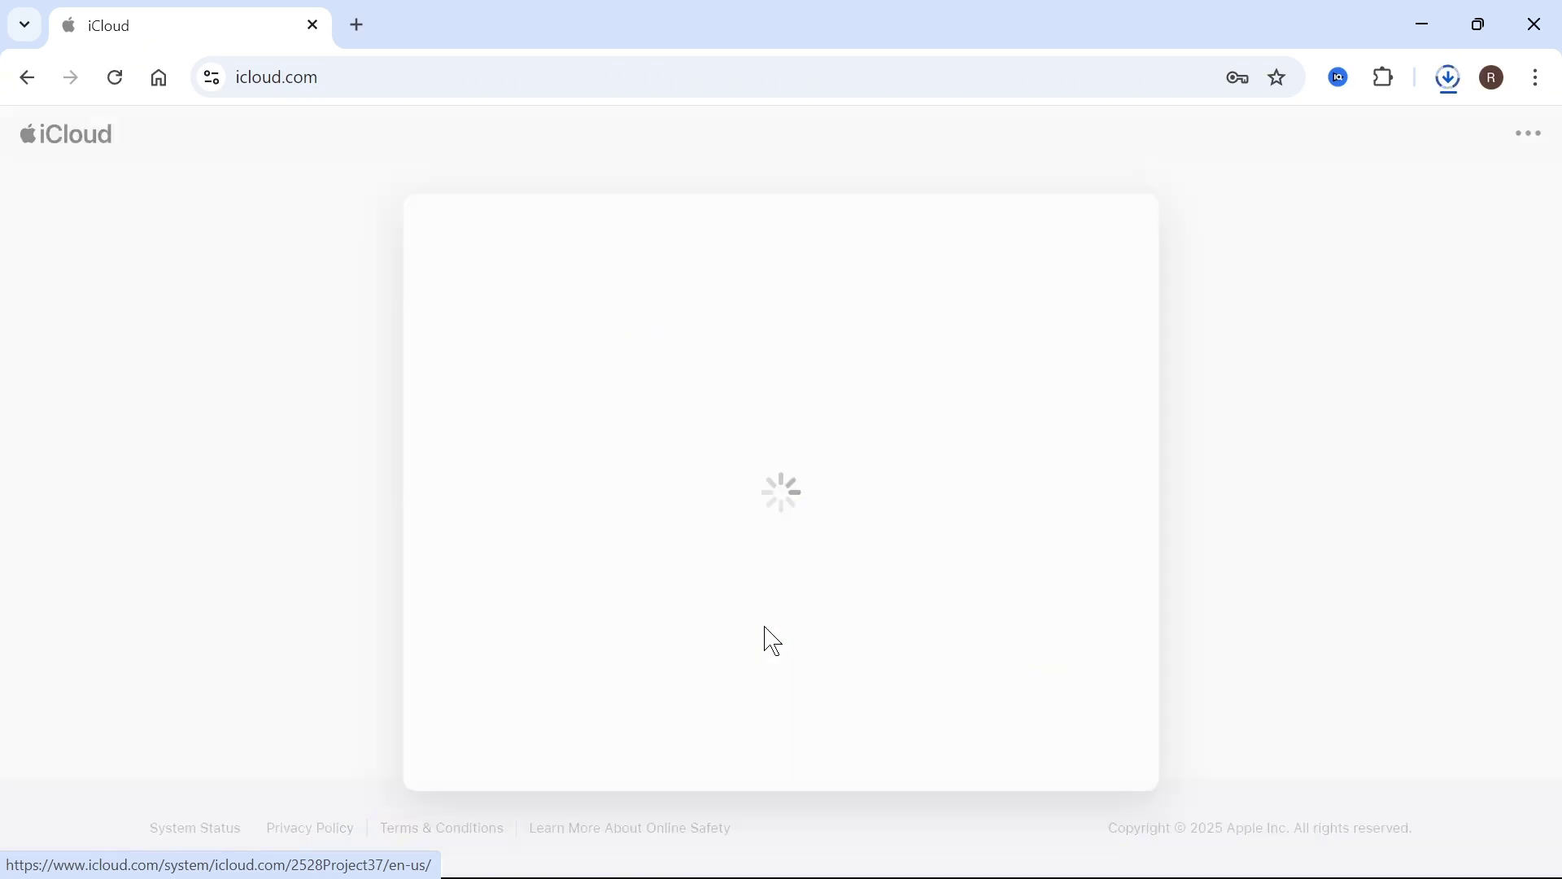
{"action": "scroll", "coordinate": [647, 427], "scroll_direction": "down", "scroll_amount": 1}
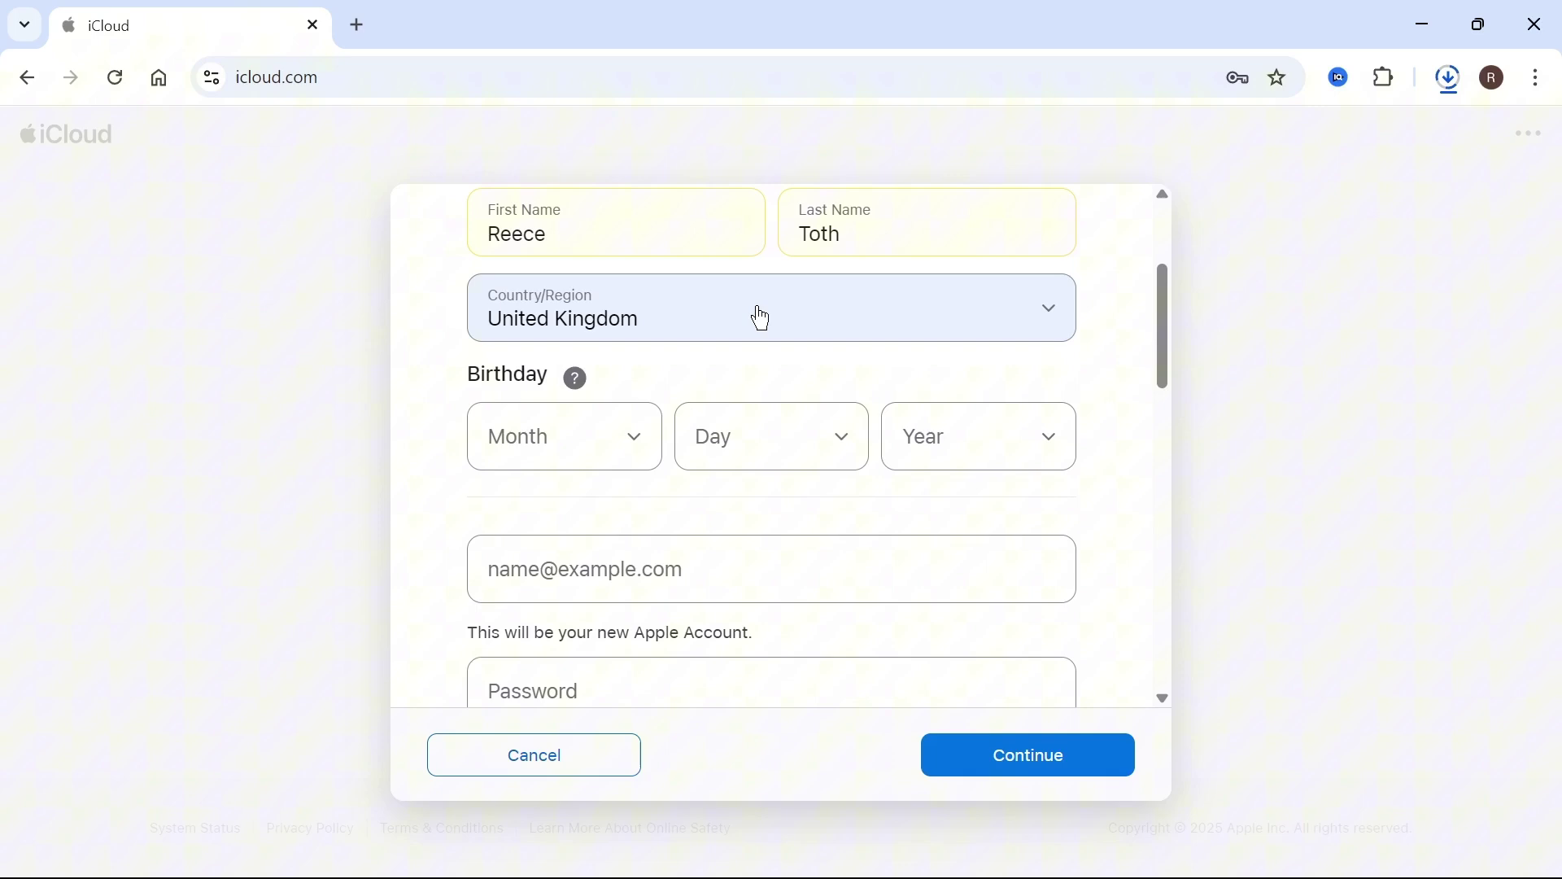
Set the account's country or region and the birthday day
{"action": "left_click", "coordinate": [721, 315]}
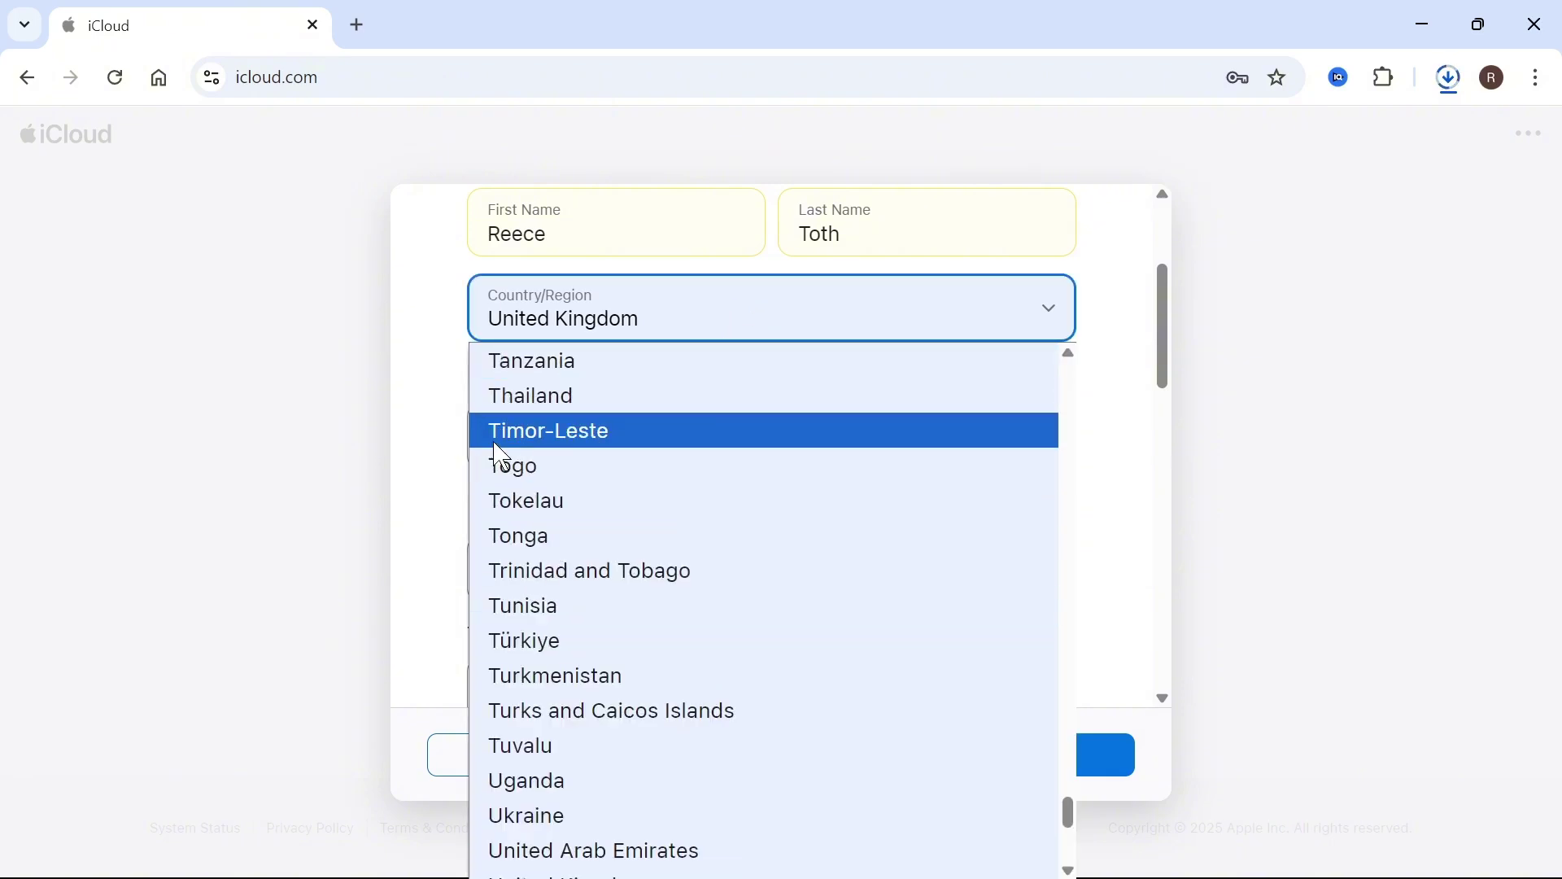
{"action": "left_click", "coordinate": [587, 617]}
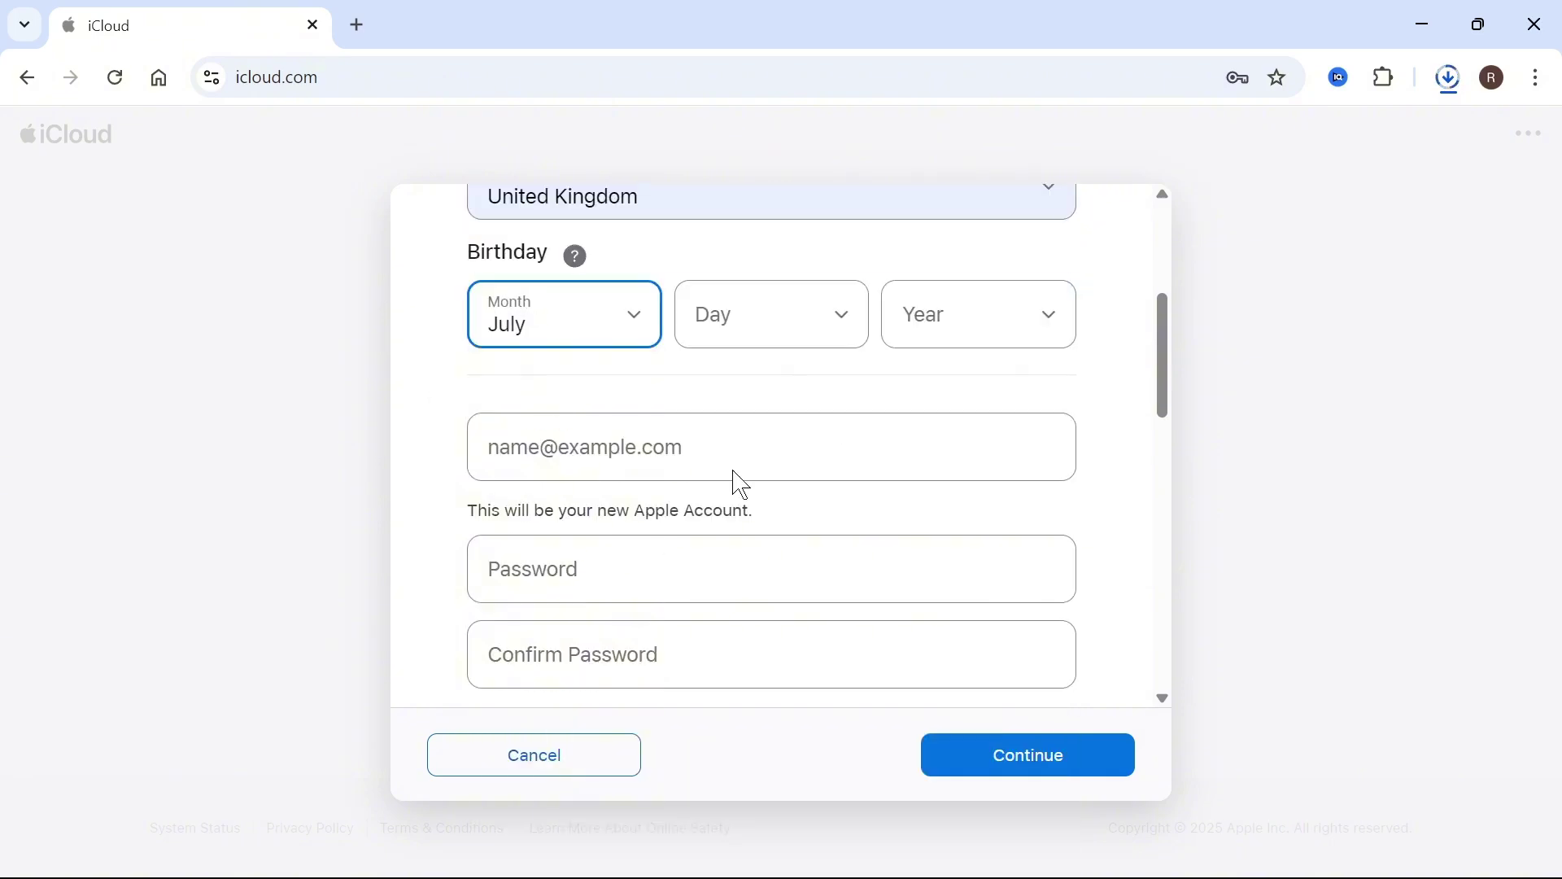
{"action": "left_click", "coordinate": [812, 321]}
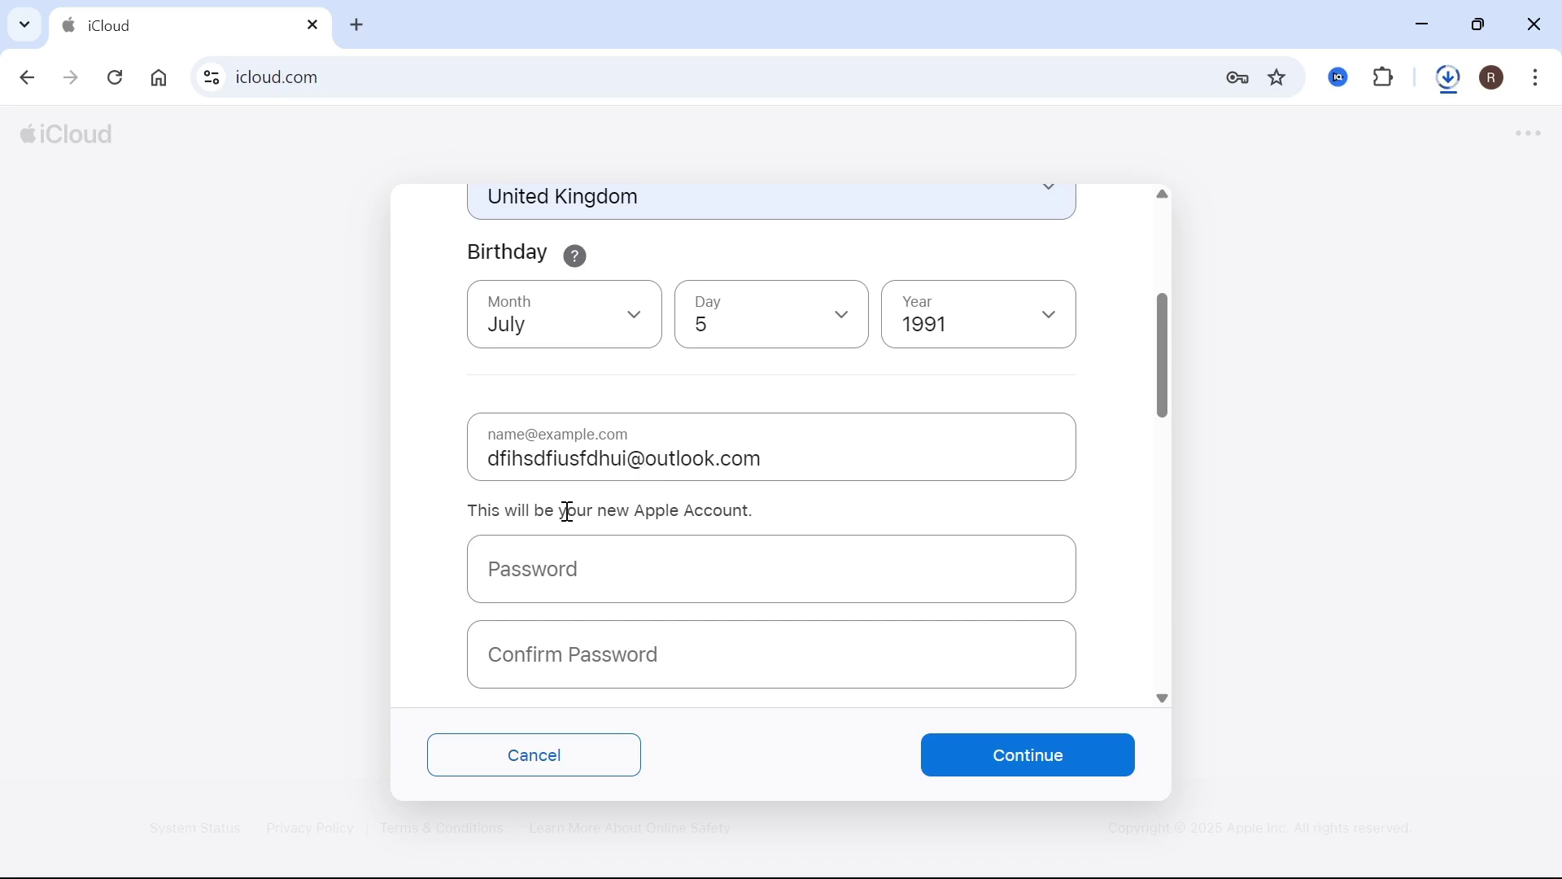
{"action": "scroll", "coordinate": [569, 512], "scroll_direction": "down", "scroll_amount": 1}
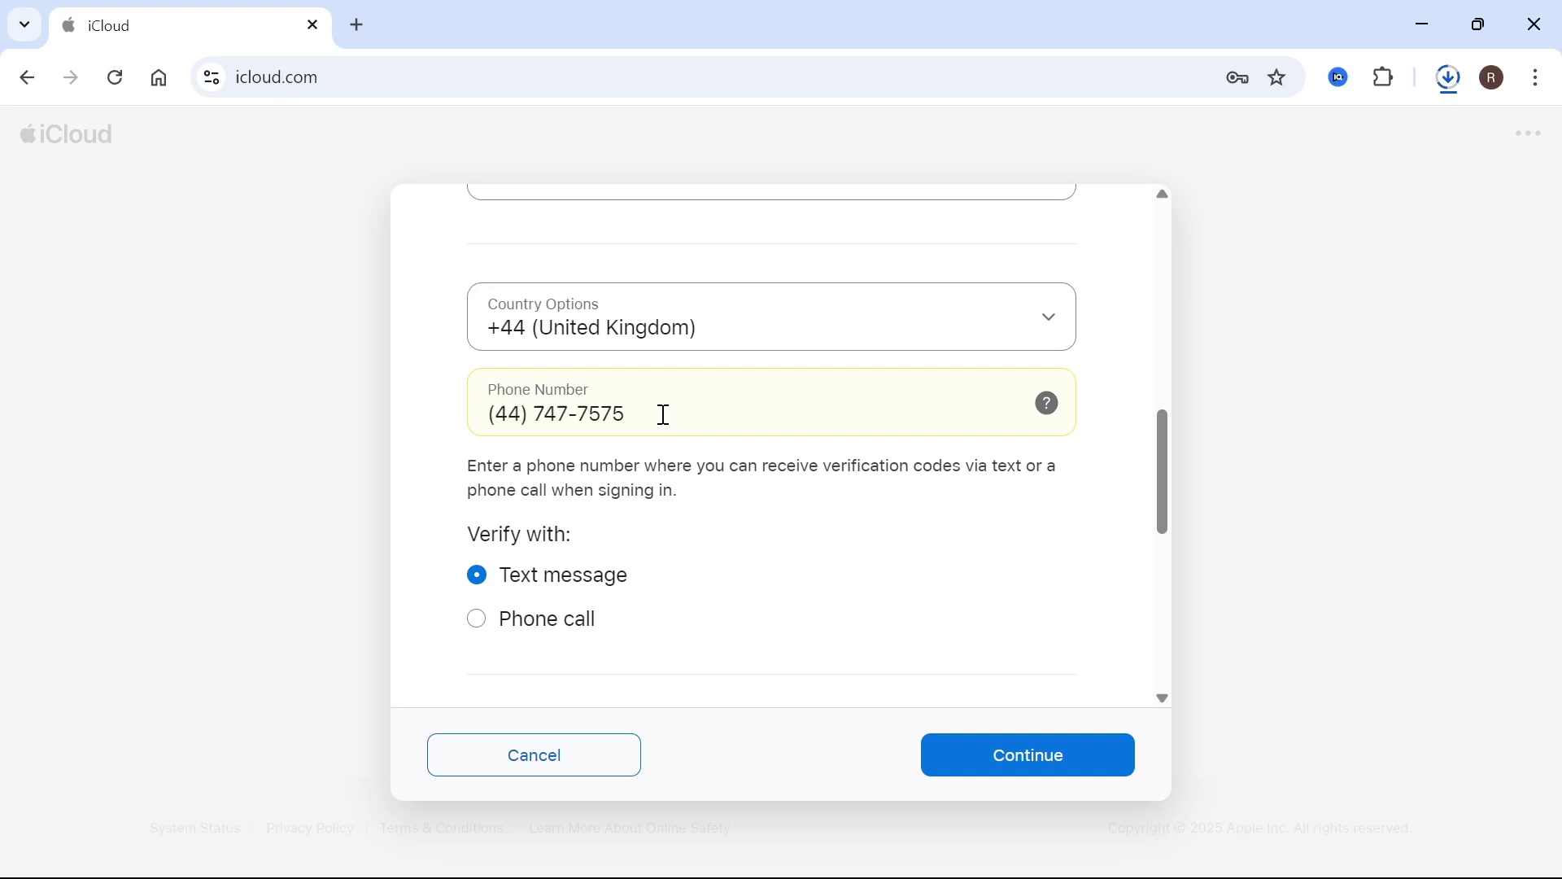
{"action": "scroll", "coordinate": [666, 415], "scroll_direction": "down", "scroll_amount": 1}
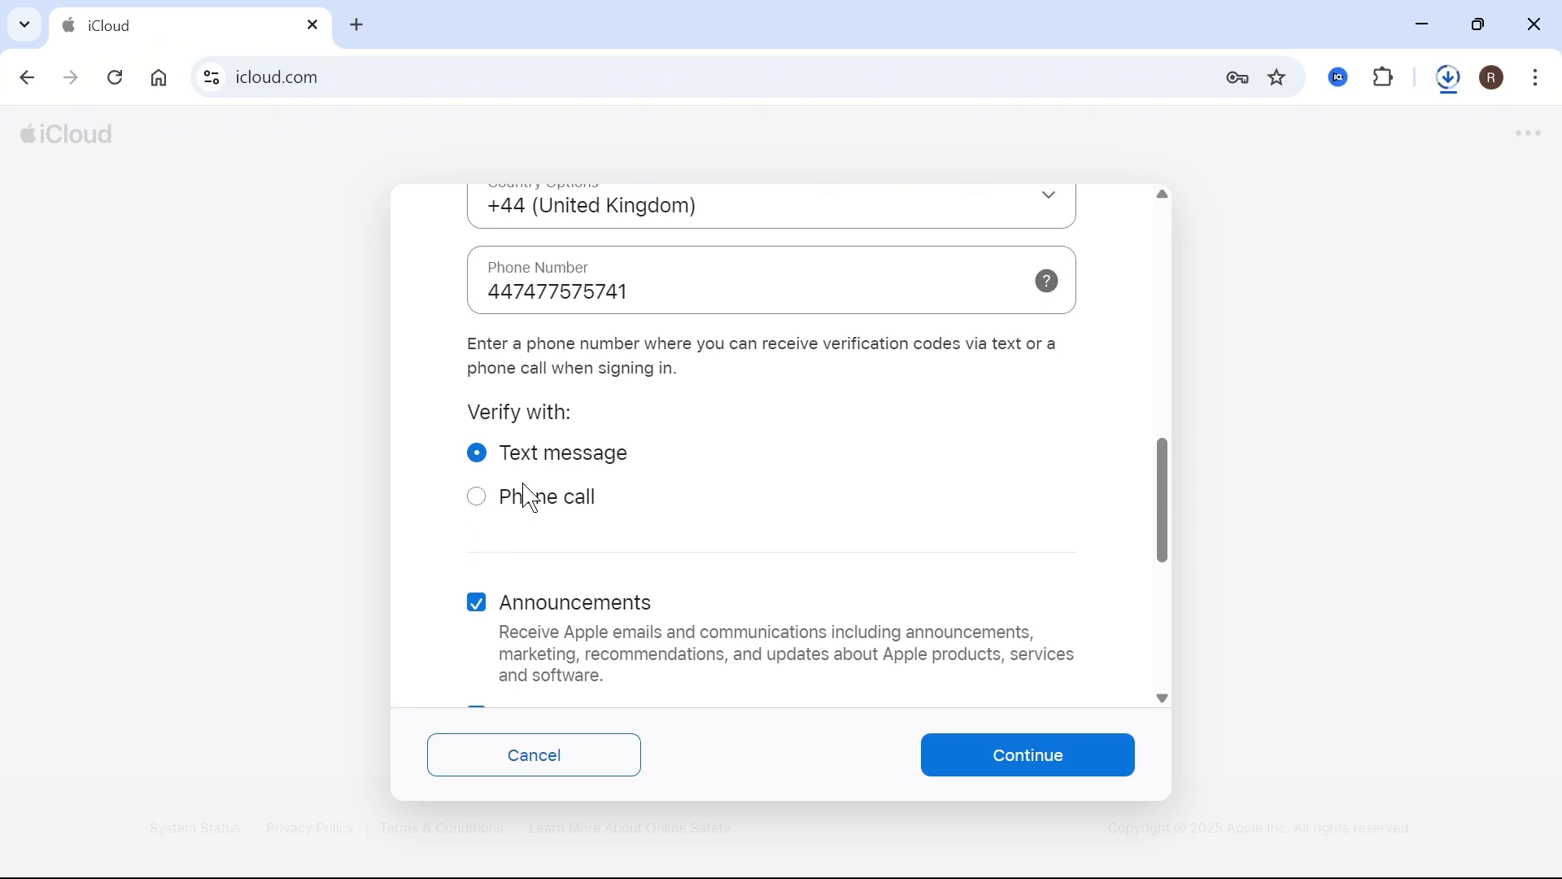
{"action": "scroll", "coordinate": [530, 497], "scroll_direction": "down", "scroll_amount": 4}
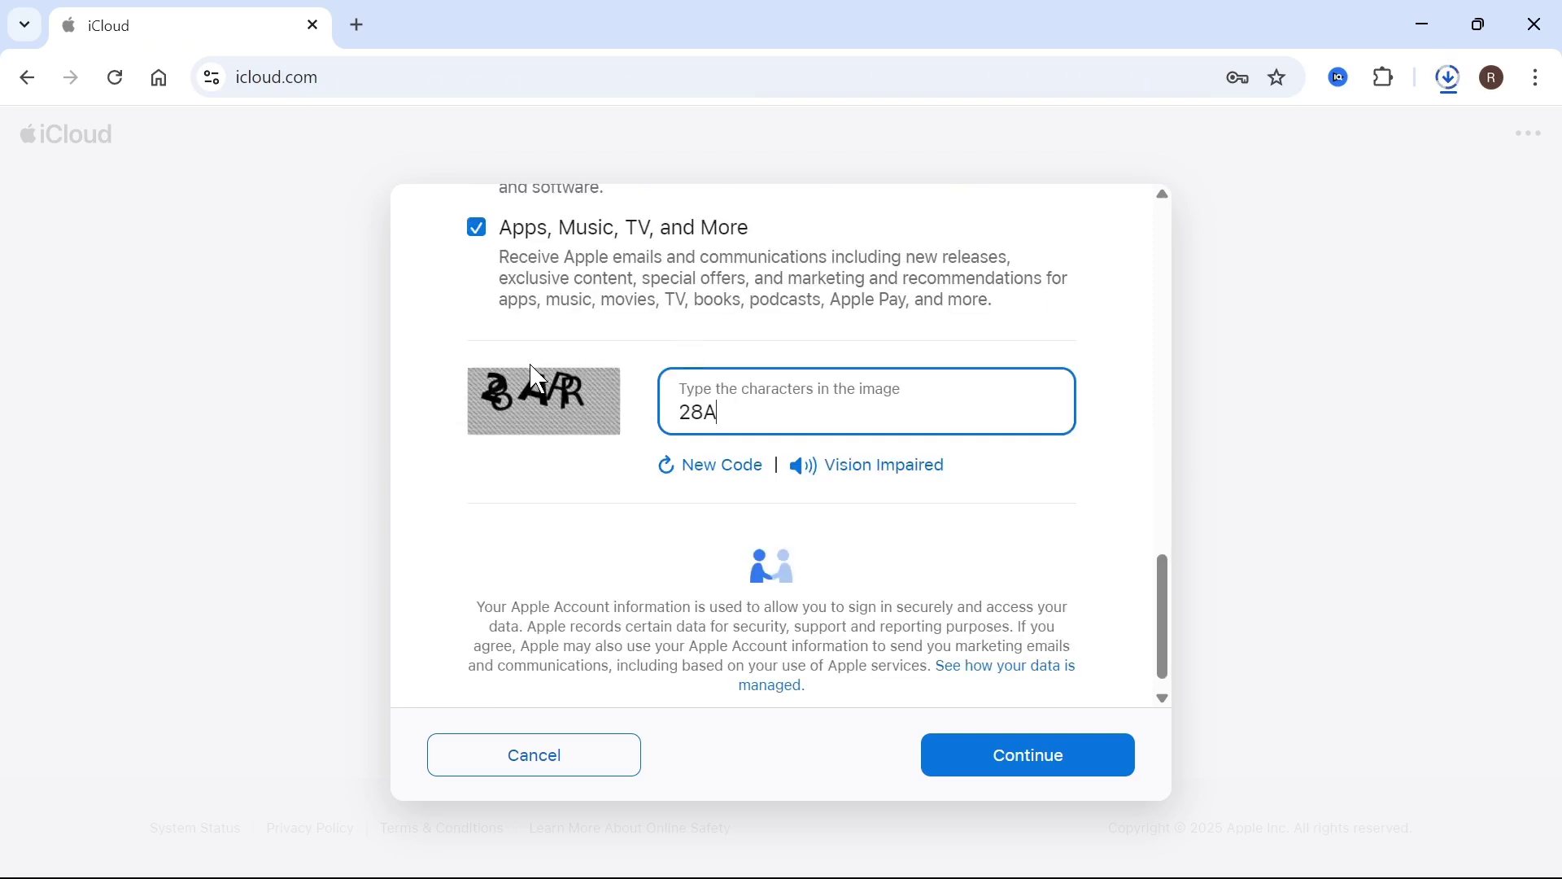
{"action": "type", "text": "RR"}
Submit the account details and the six-digit email verification code
{"action": "left_click", "coordinate": [1059, 759]}
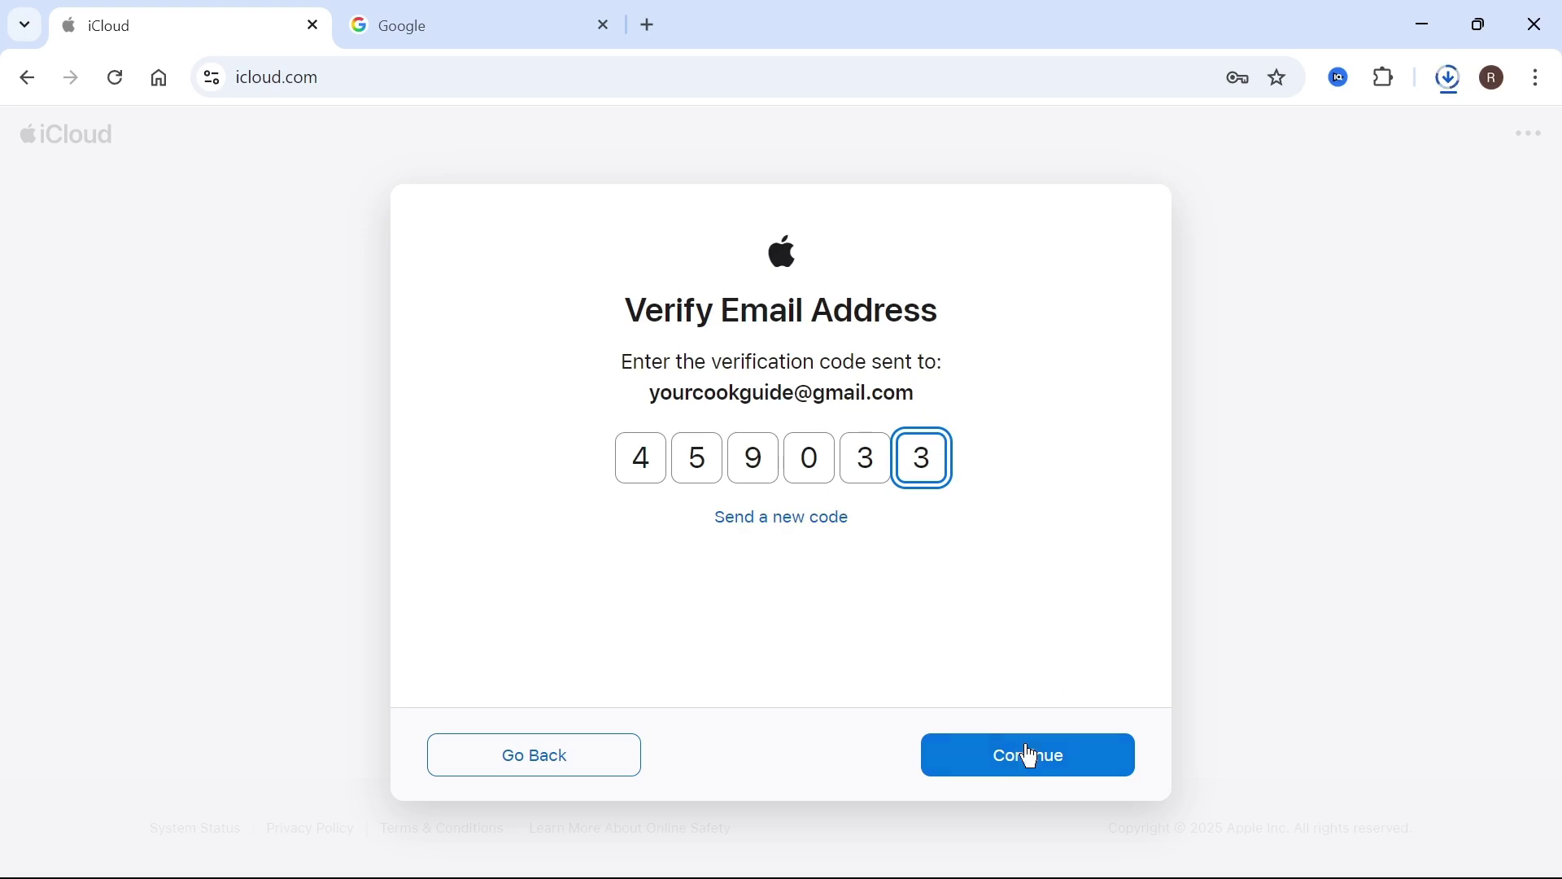
{"action": "left_click", "coordinate": [1033, 760]}
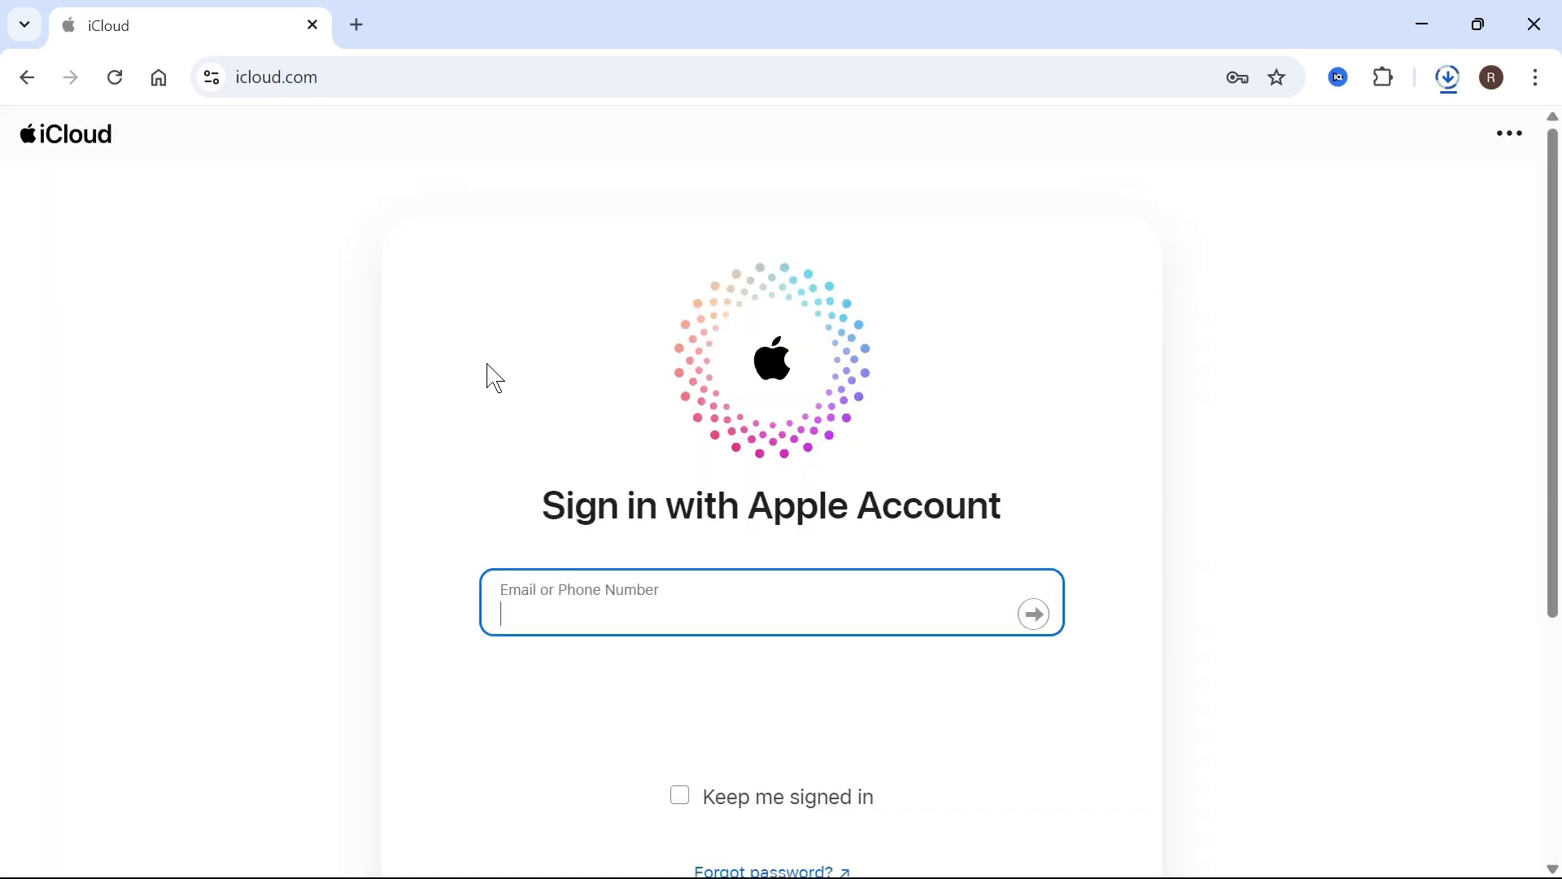
{"action": "scroll", "coordinate": [488, 379], "scroll_direction": "down", "scroll_amount": 1}
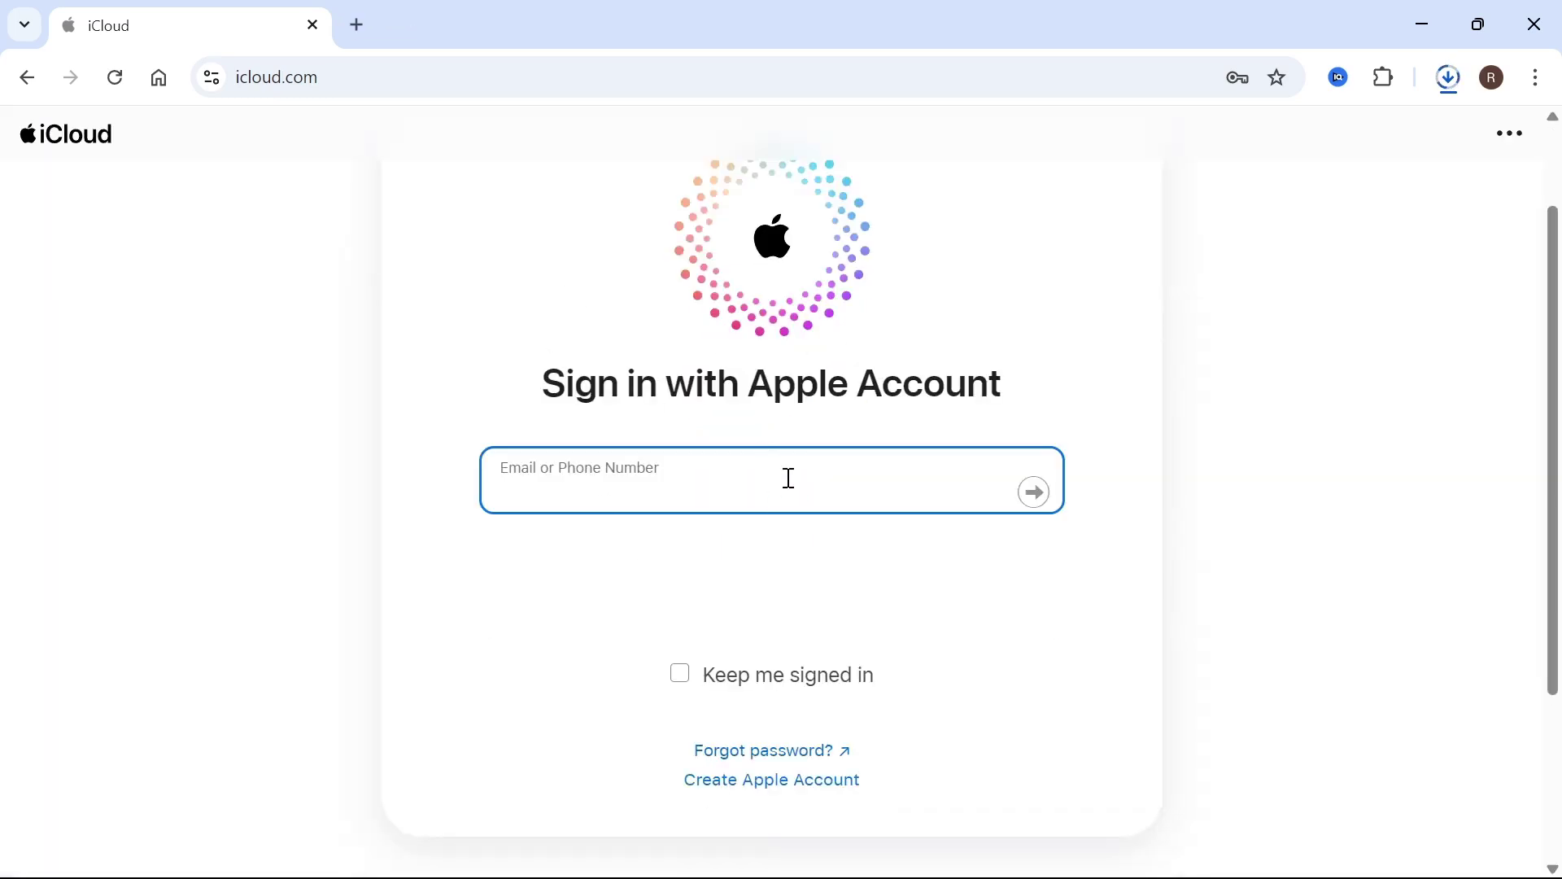